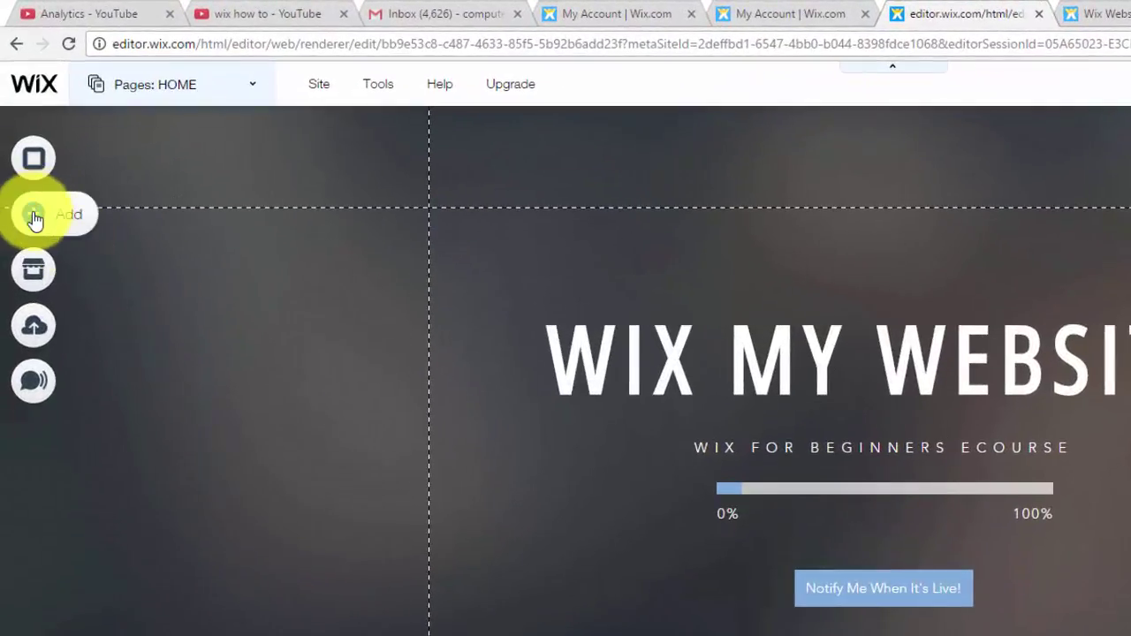
Add a PayPal Donate button from the More elements panel, placing it below the progress bar.
{"action": "left_click", "coordinate": [34, 218]}
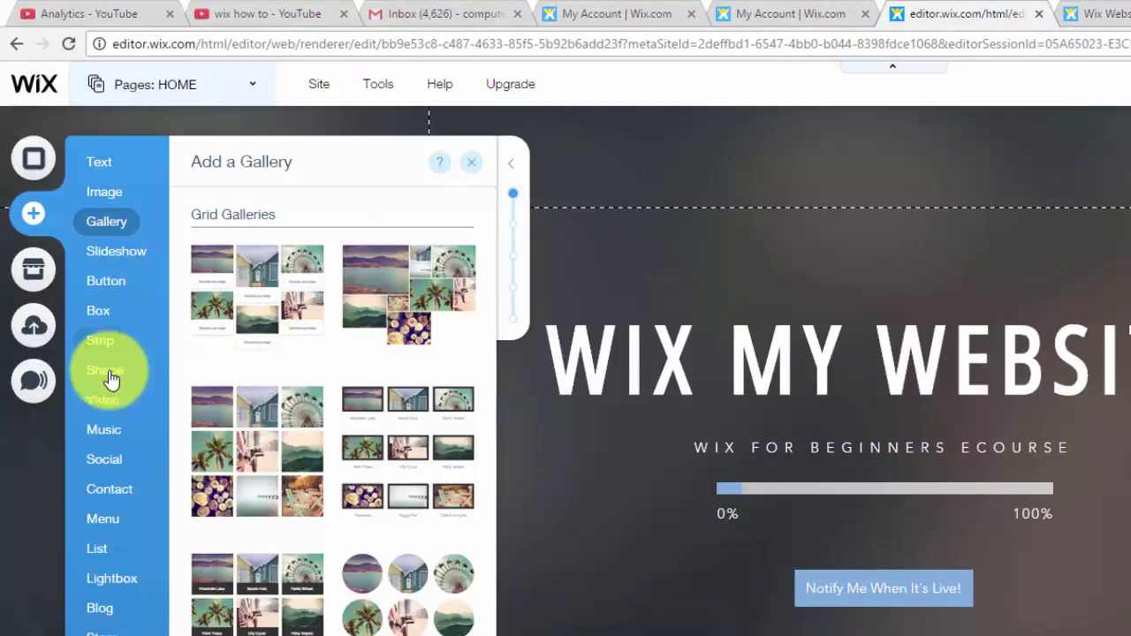
{"action": "left_click", "coordinate": [95, 632]}
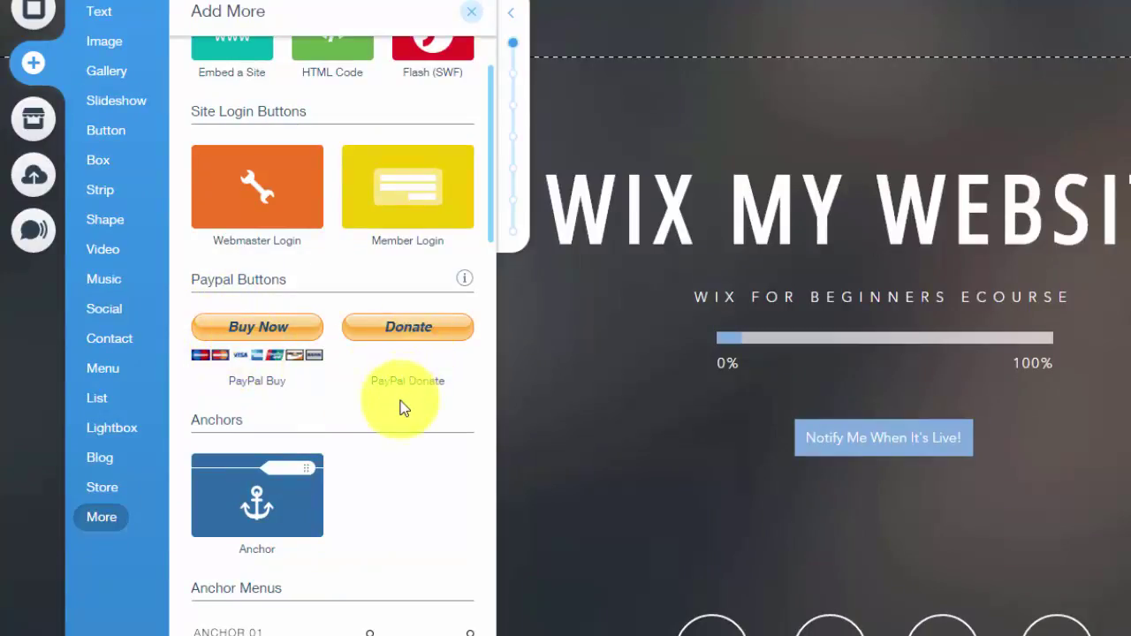
{"action": "left_click", "coordinate": [402, 340]}
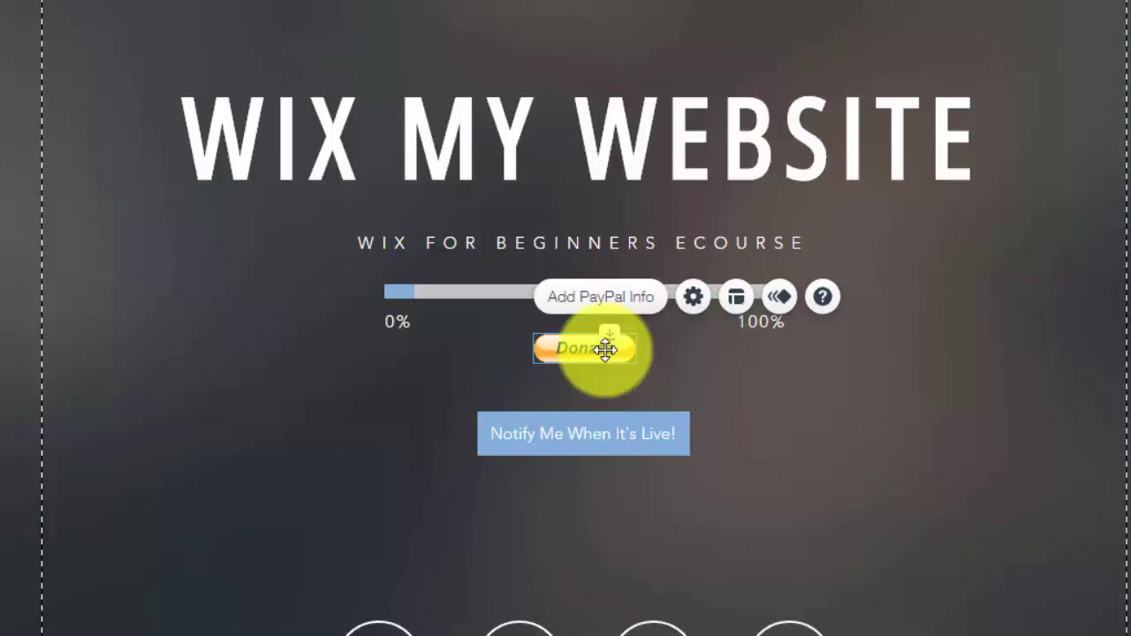
Set the Donate button's PayPal Settings to Donating and let visitors set their own amount.
{"action": "double_click", "coordinate": [608, 352]}
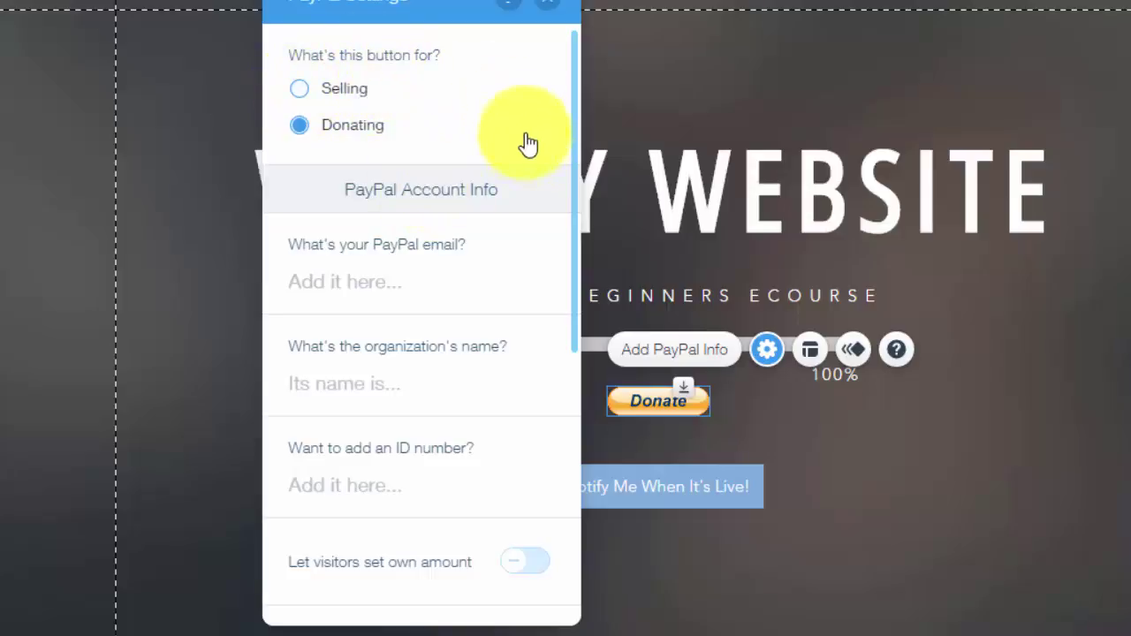
{"action": "left_click", "coordinate": [302, 92]}
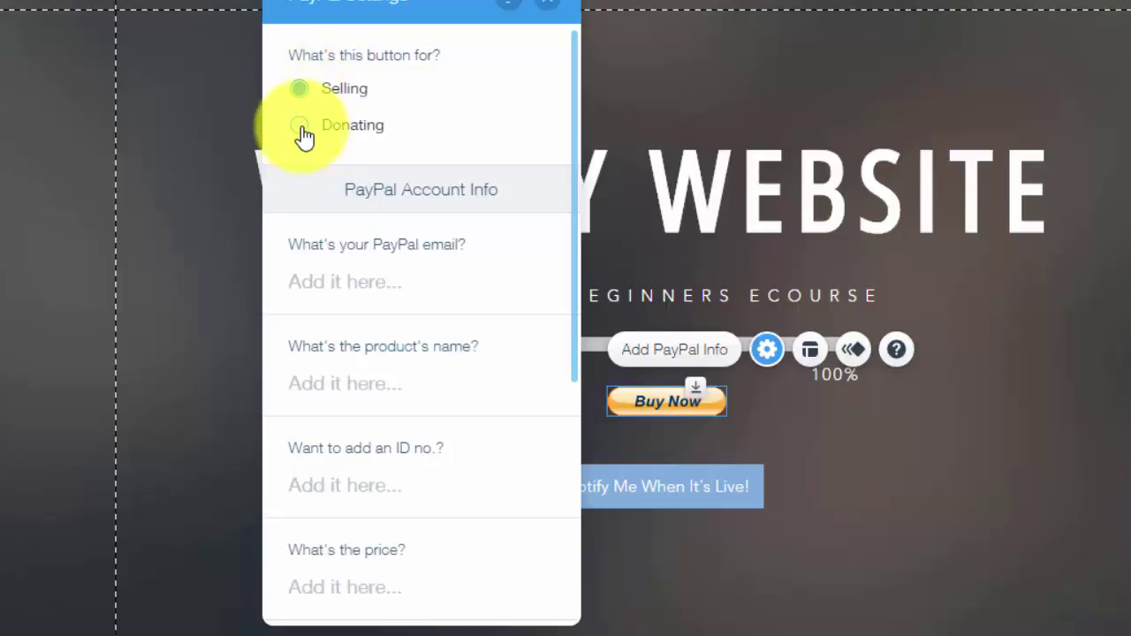
{"action": "left_click", "coordinate": [302, 129]}
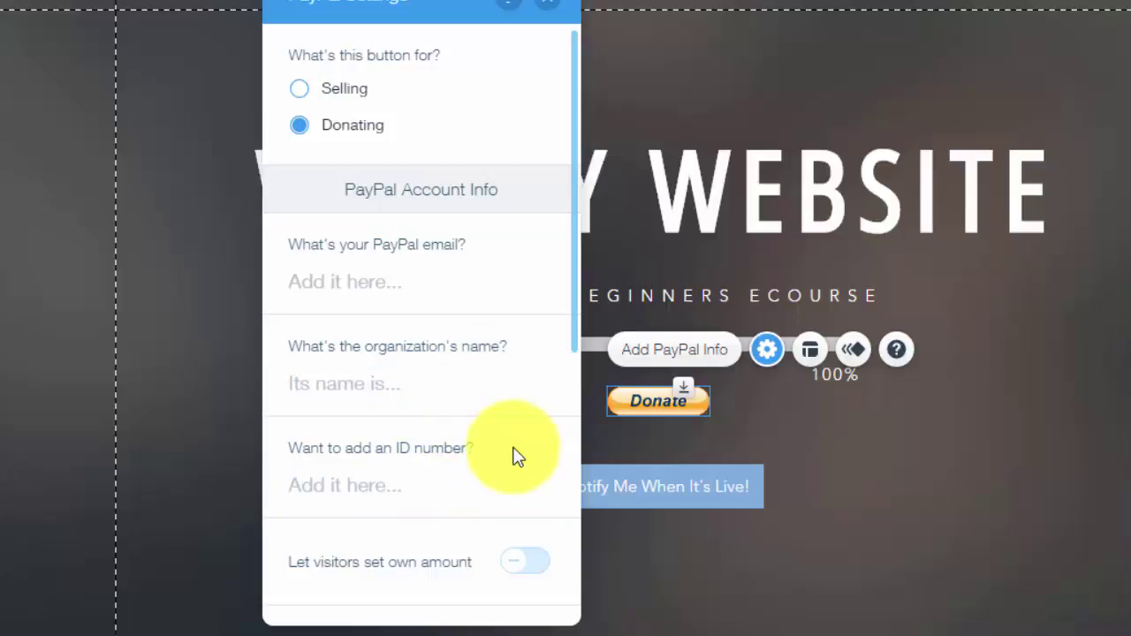
{"action": "left_click", "coordinate": [520, 568]}
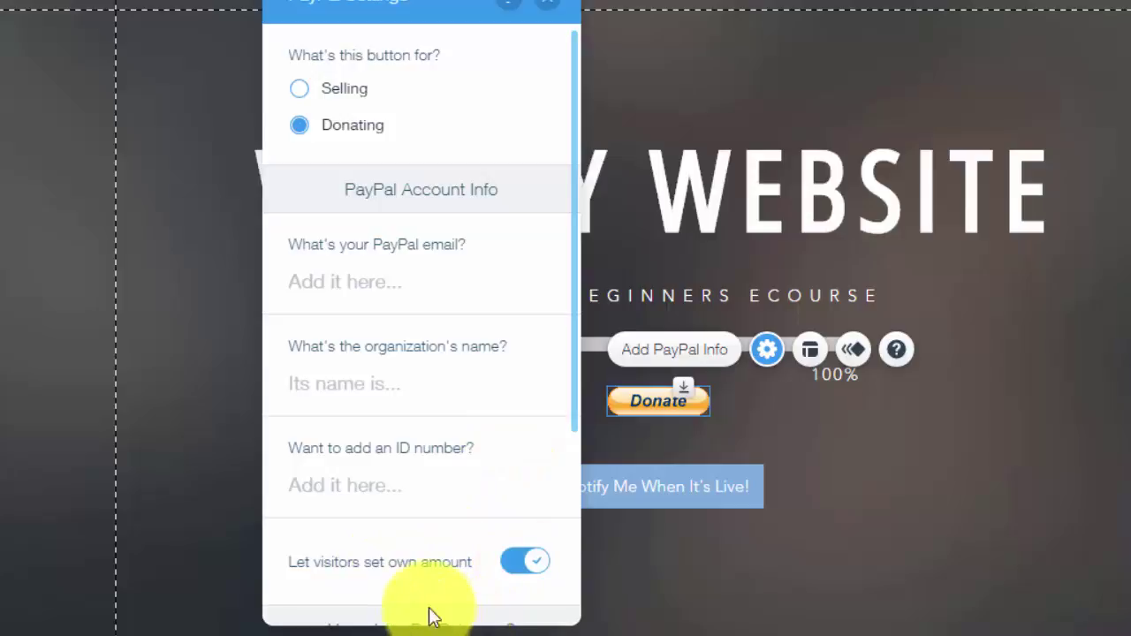
{"action": "scroll", "coordinate": [407, 508], "scroll_direction": "down", "scroll_amount": 3}
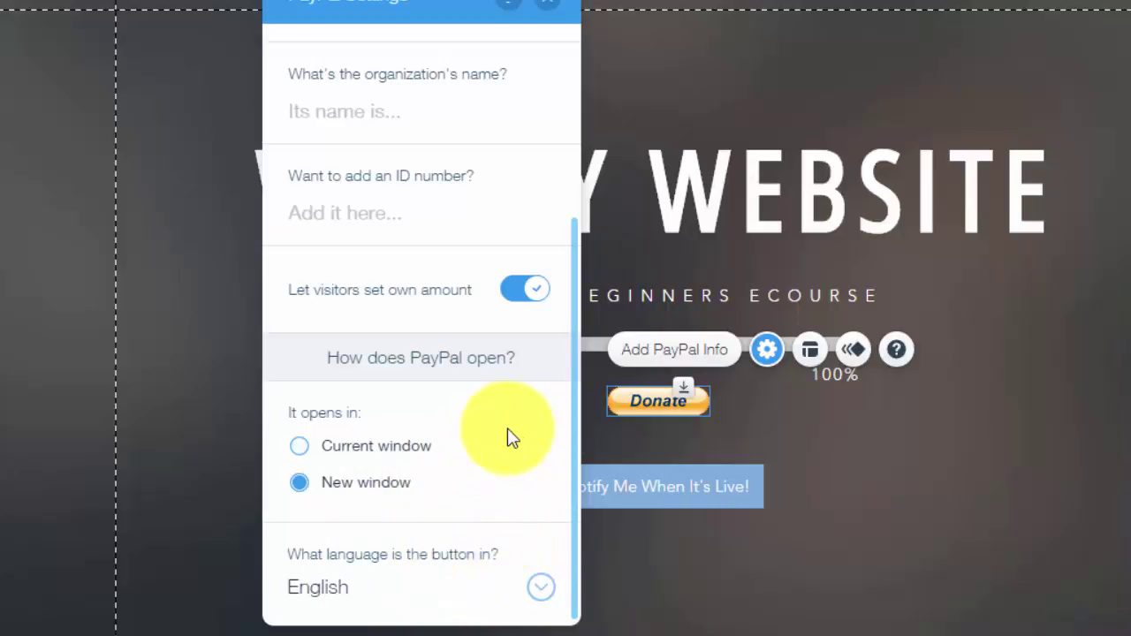
{"action": "scroll", "coordinate": [508, 437], "scroll_direction": "up", "scroll_amount": 5}
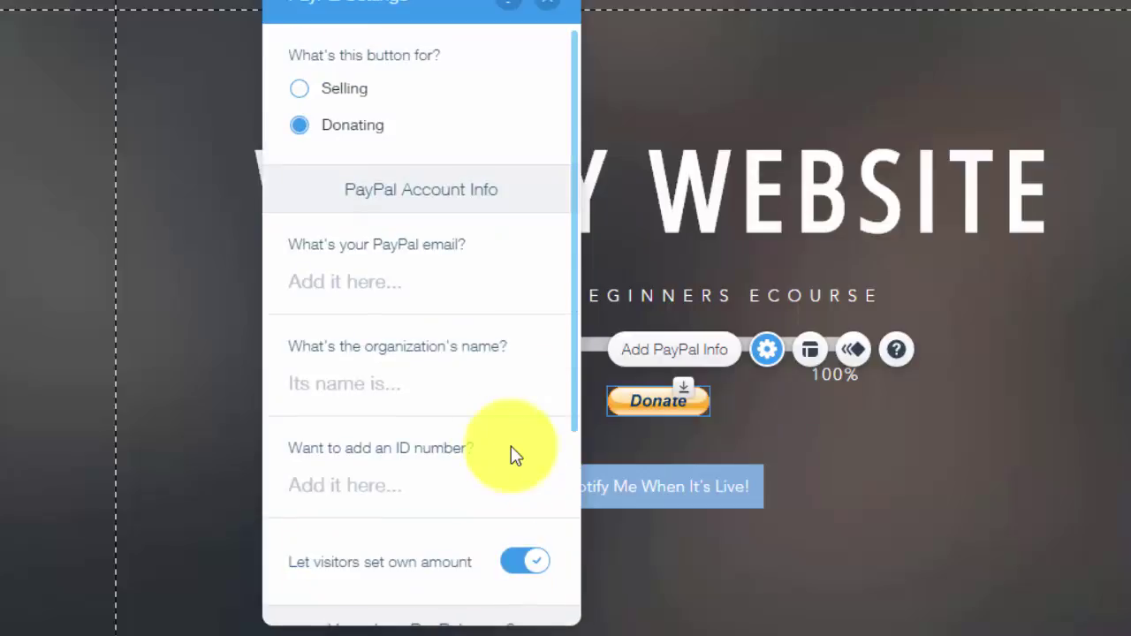
Switch the PayPal button to Selling as Buy Now, reviewing the 0 price and U.S. Dollars currency.
{"action": "left_click", "coordinate": [302, 90]}
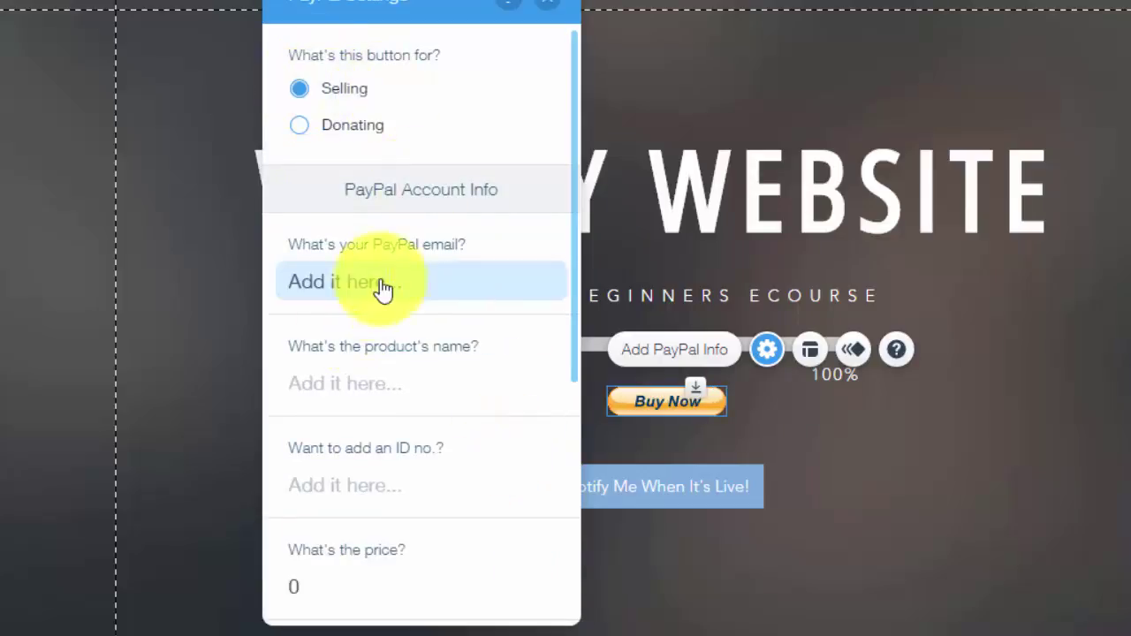
{"action": "scroll", "coordinate": [499, 254], "scroll_direction": "down", "scroll_amount": 1}
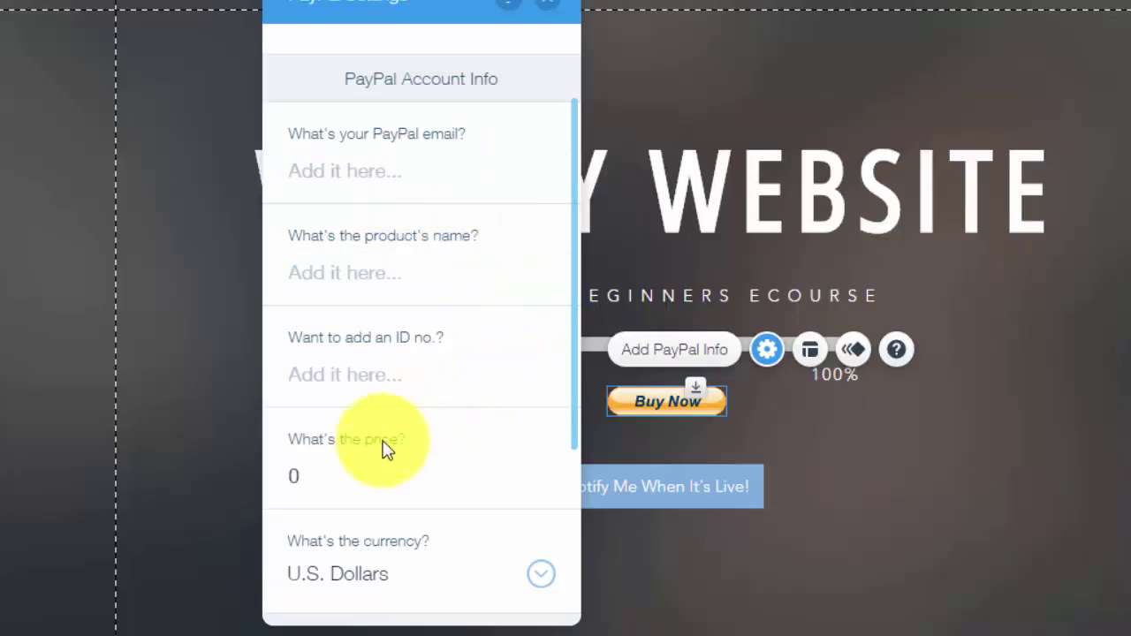
{"action": "scroll", "coordinate": [388, 451], "scroll_direction": "down", "scroll_amount": 1}
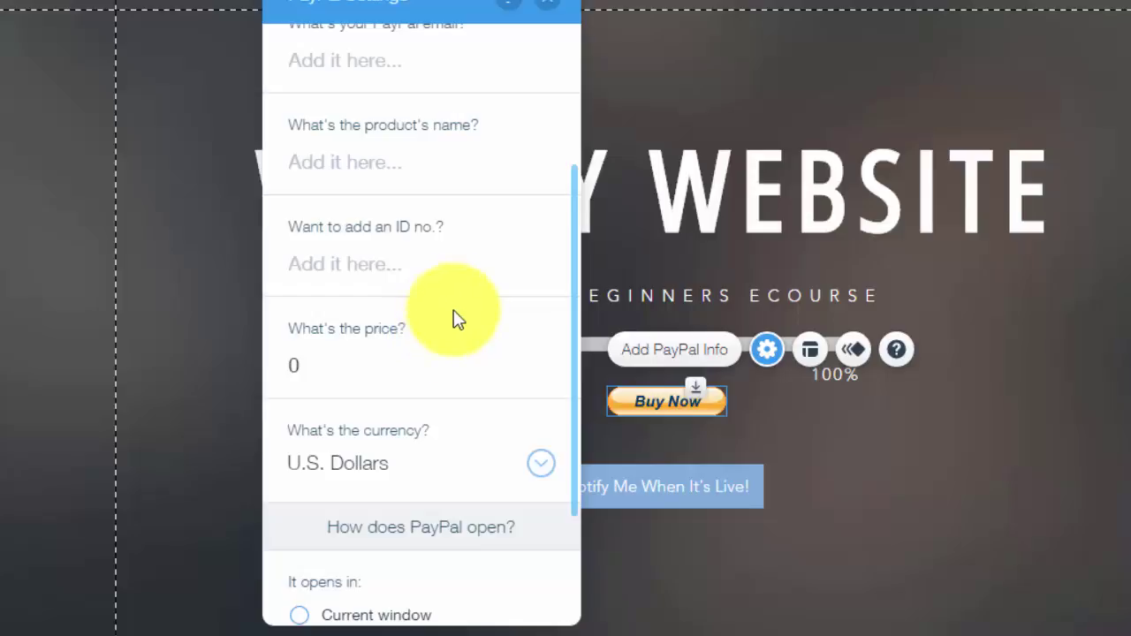
{"action": "left_click", "coordinate": [408, 379]}
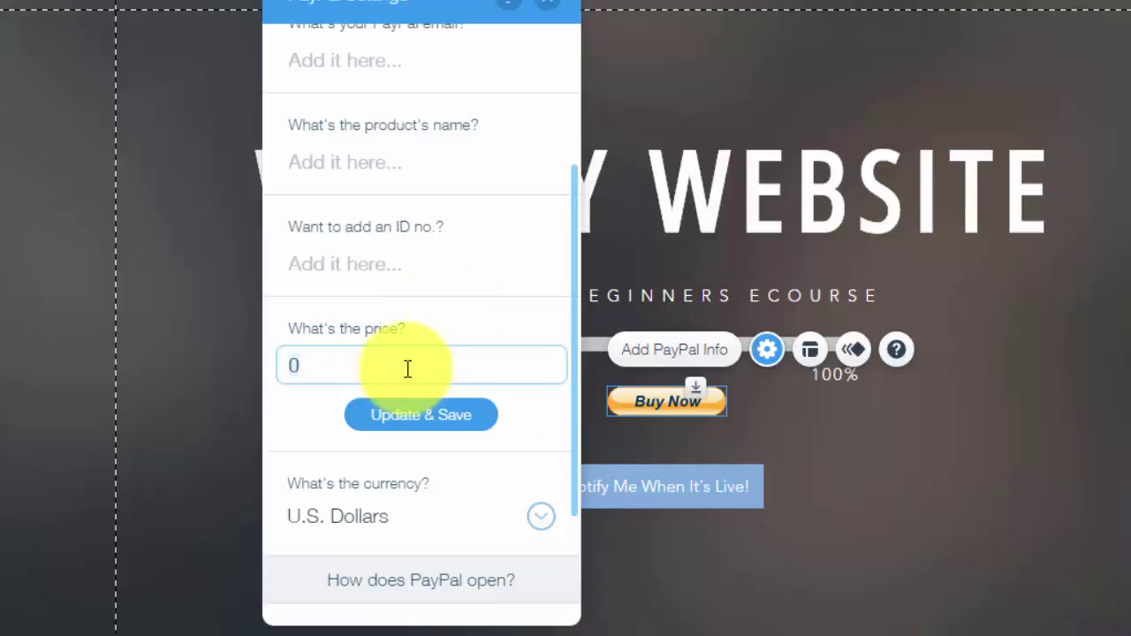
{"action": "scroll", "coordinate": [460, 464], "scroll_direction": "down", "scroll_amount": 2}
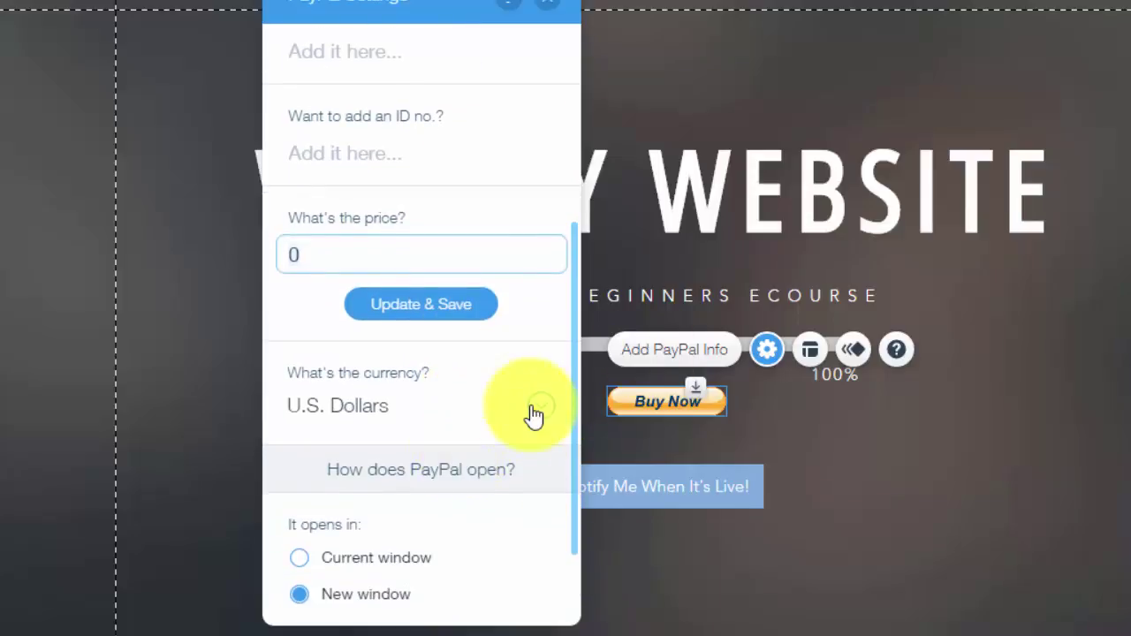
{"action": "scroll", "coordinate": [472, 416], "scroll_direction": "down", "scroll_amount": 2}
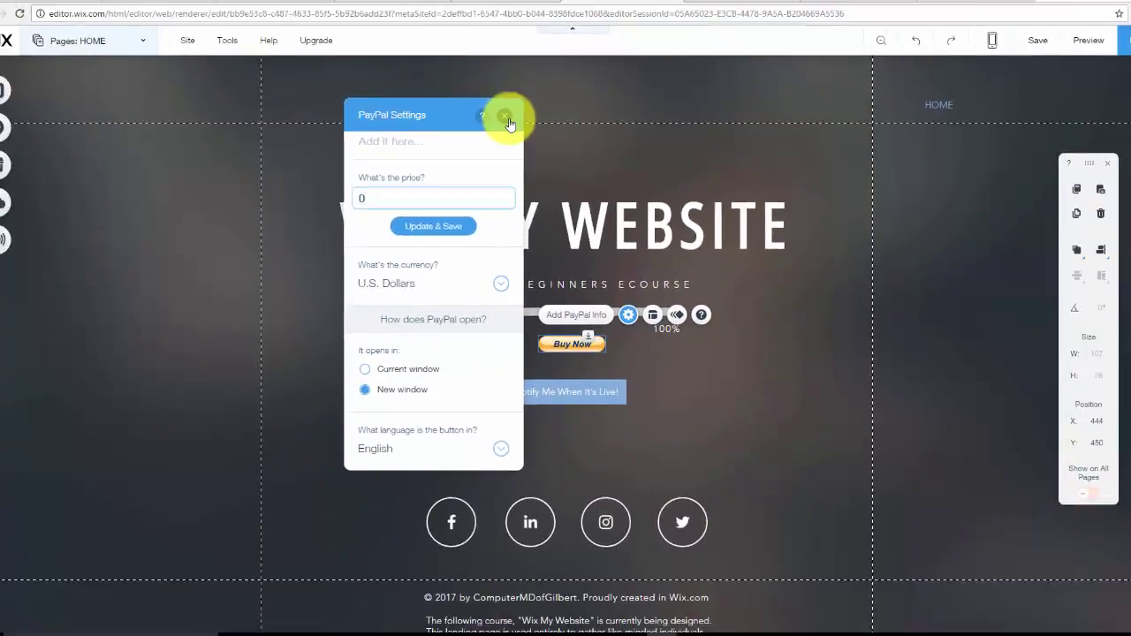
Undo the PayPal button changes until the button is removed, then save the landing page.
{"action": "left_click", "coordinate": [502, 132]}
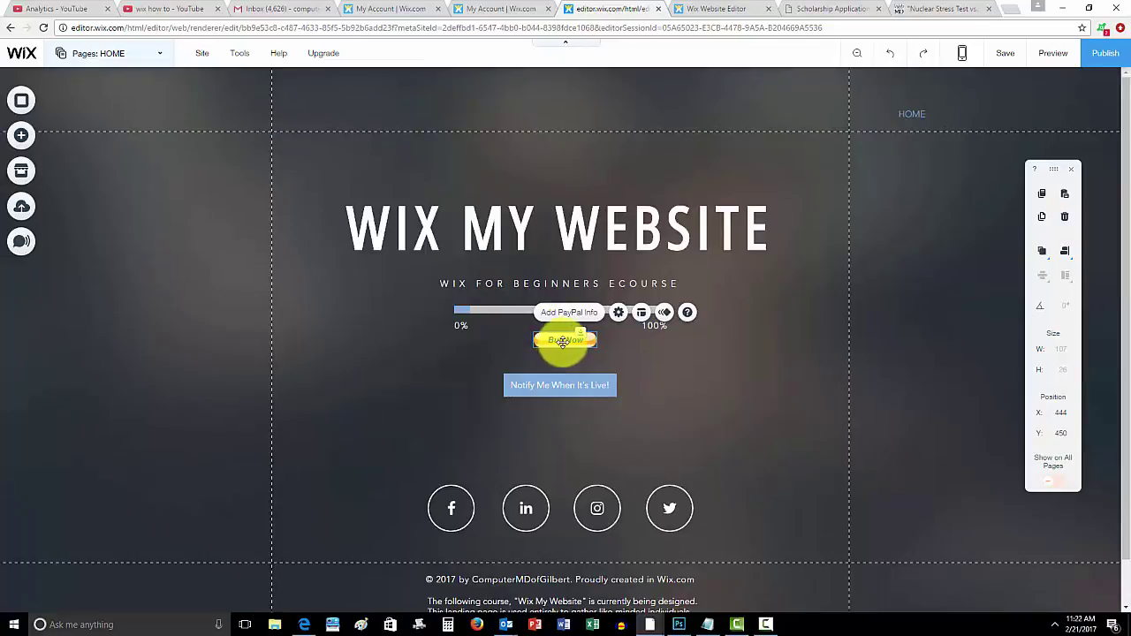
{"action": "left_click", "coordinate": [888, 54]}
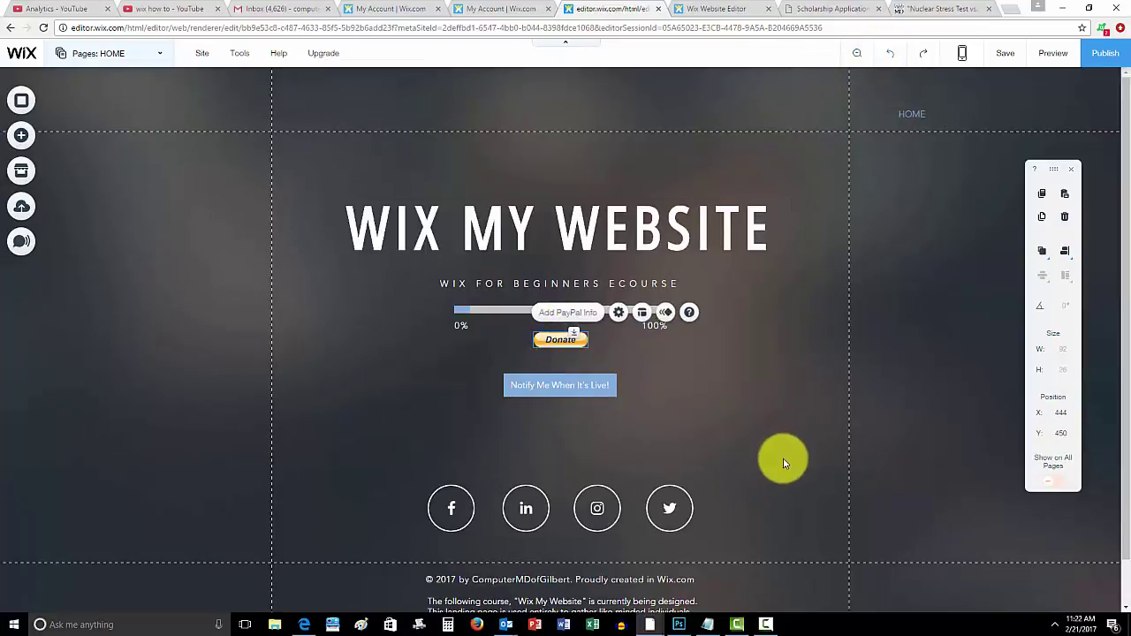
{"action": "left_click", "coordinate": [891, 52]}
{"action": "left_click", "coordinate": [891, 53]}
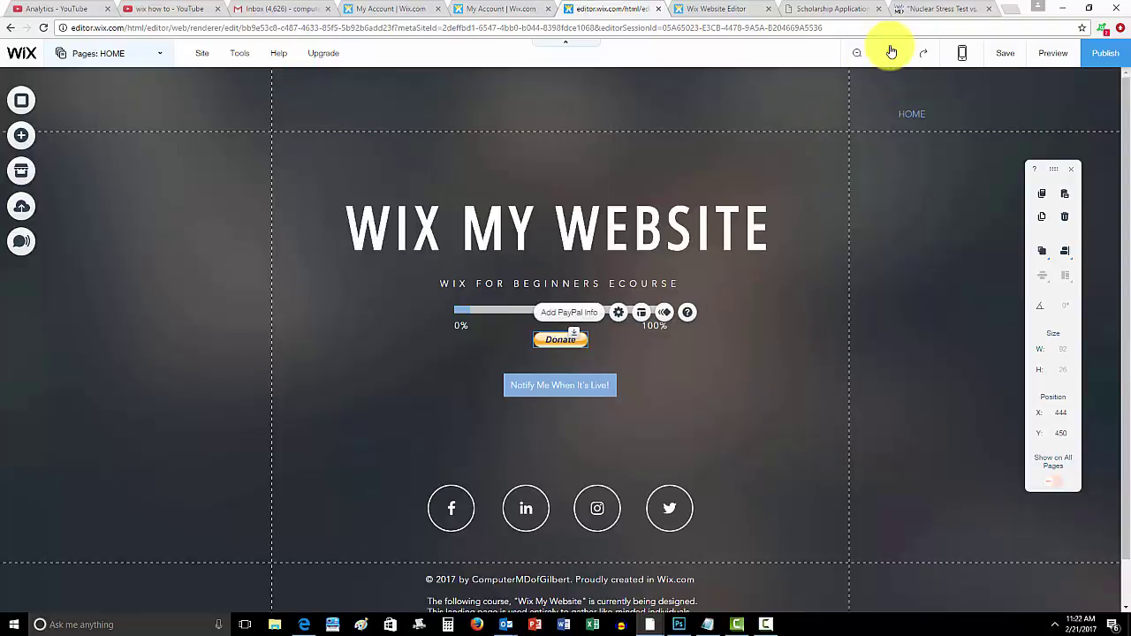
{"action": "left_click", "coordinate": [892, 52]}
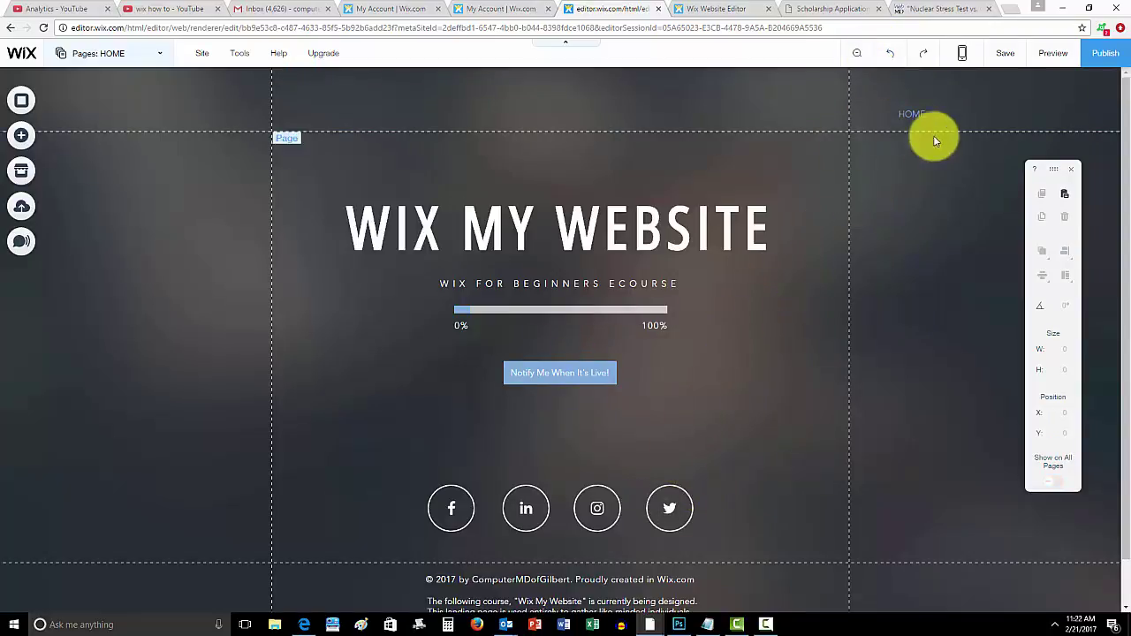
{"action": "left_click", "coordinate": [999, 60]}
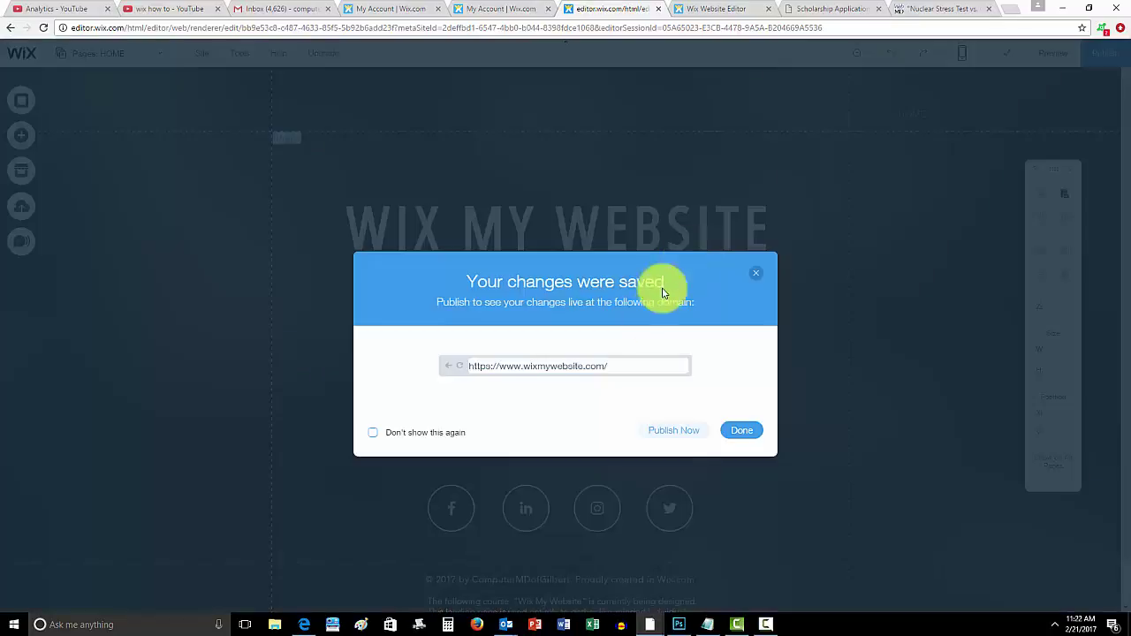
{"action": "left_click", "coordinate": [740, 430]}
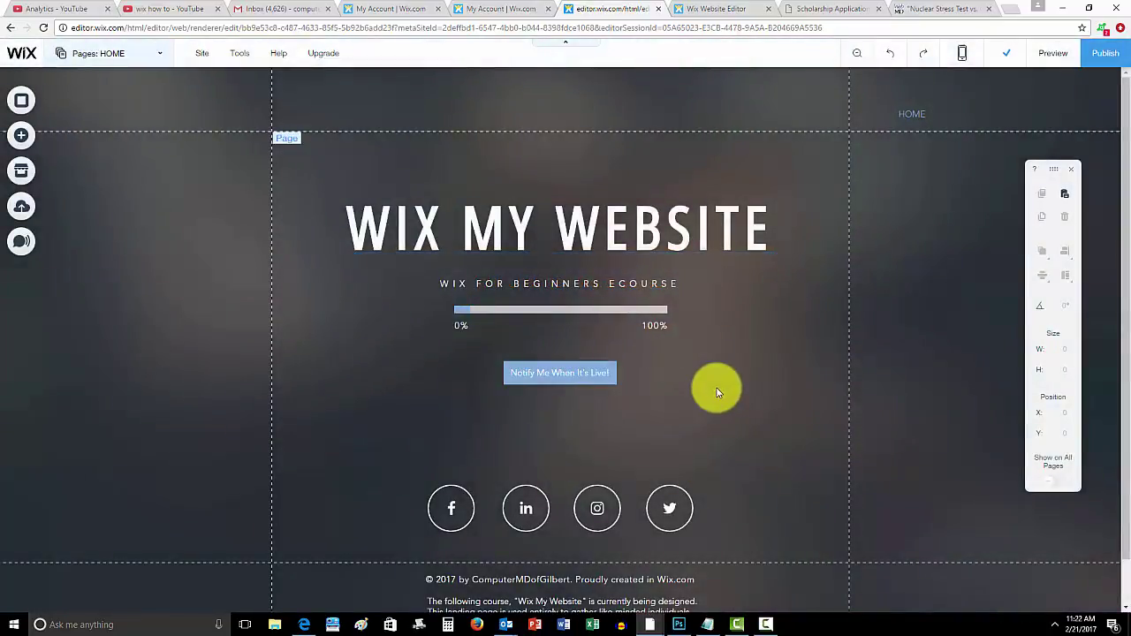